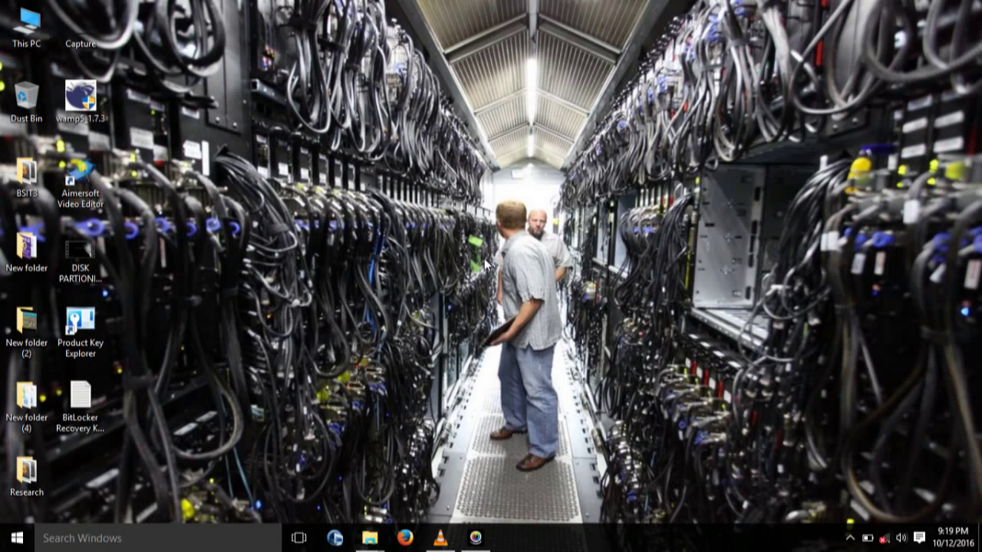
# Step: Check which devices and drives are listed in This PC, and close the window
pyautogui.doubleClick(46, 27)
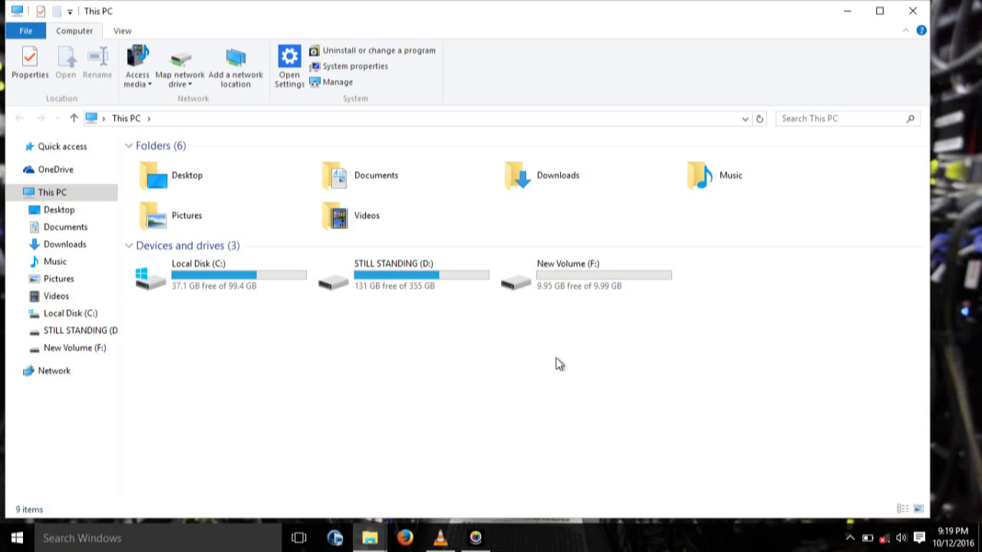
pyautogui.click(131, 253)
pyautogui.click(131, 253)
pyautogui.click(131, 253)
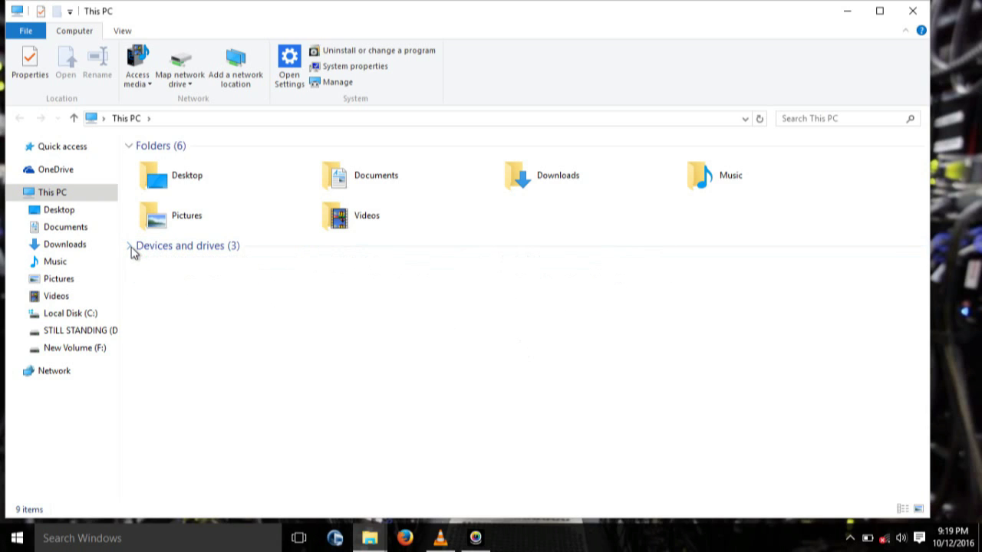
pyautogui.click(131, 253)
pyautogui.click(131, 253)
pyautogui.click(131, 253)
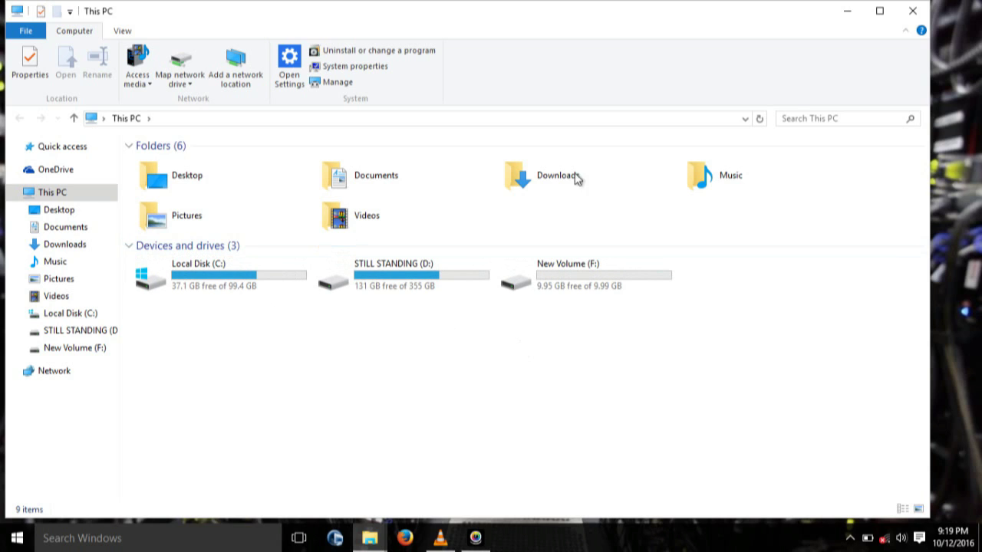
pyautogui.click(912, 10)
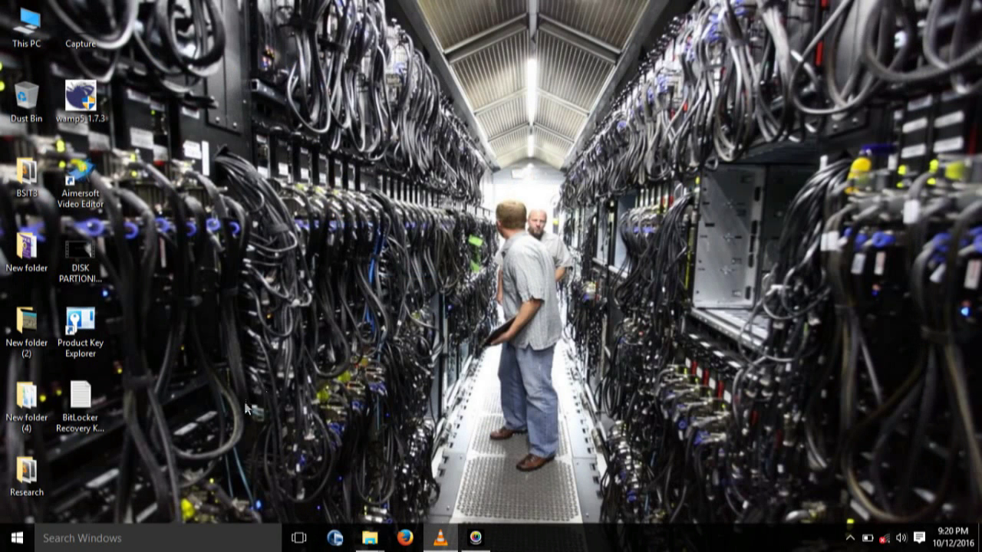
# Step: Search Windows for regedit and launch the Registry Editor
pyautogui.click(149, 543)
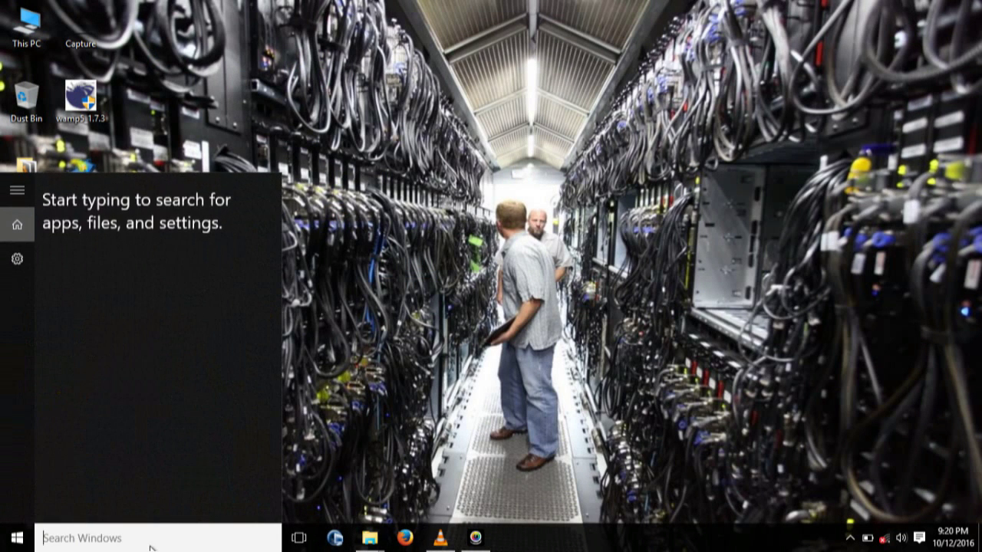
pyautogui.write('reg')
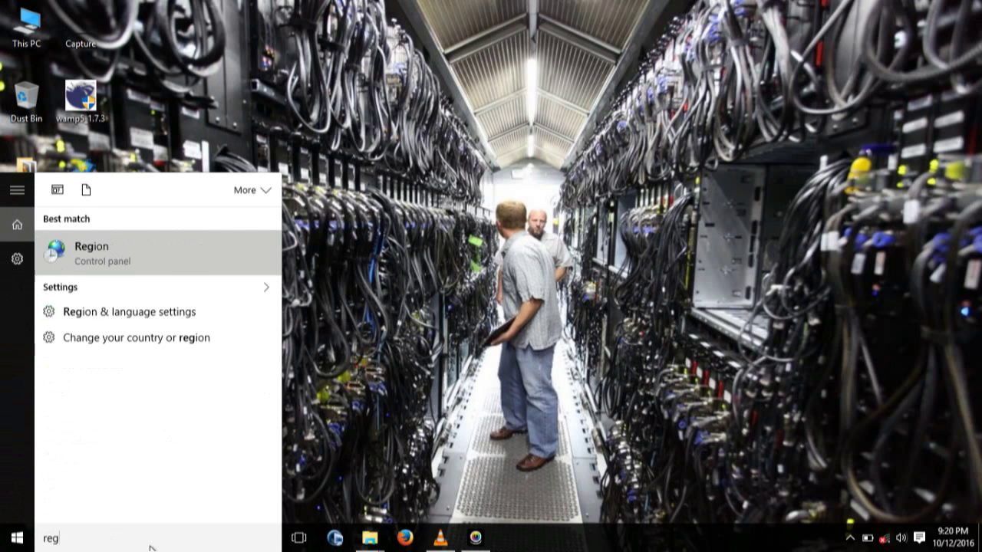
pyautogui.write('edit')
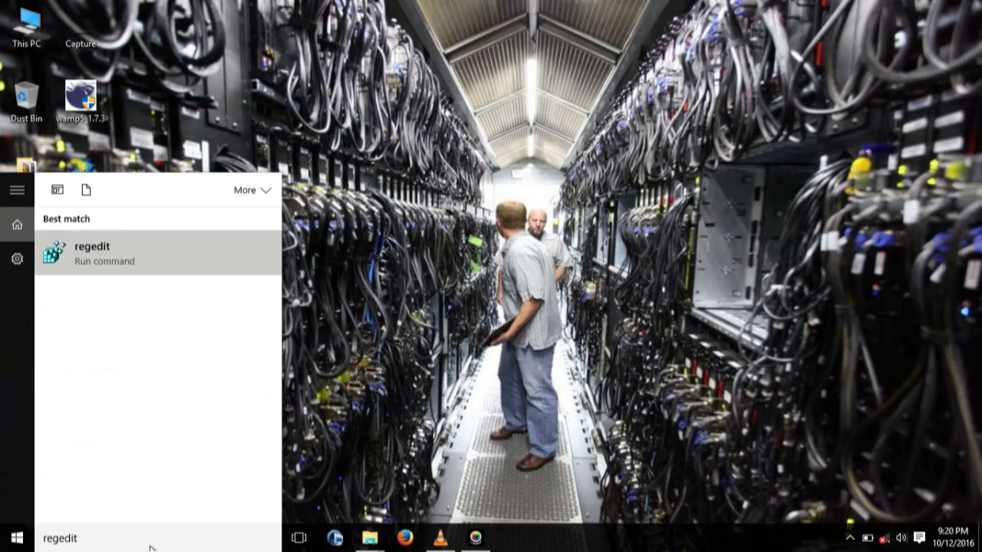
pyautogui.press('Return')
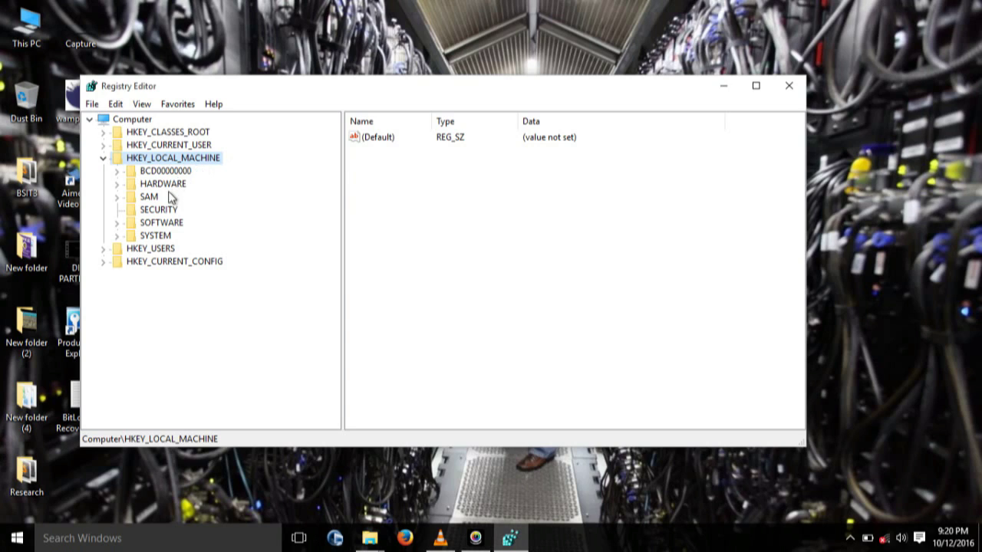
# Step: Go to the registry key HKEY_LOCAL_MACHINE\SYSTEM\CurrentControlSet\Services\atapi
pyautogui.click(118, 236)
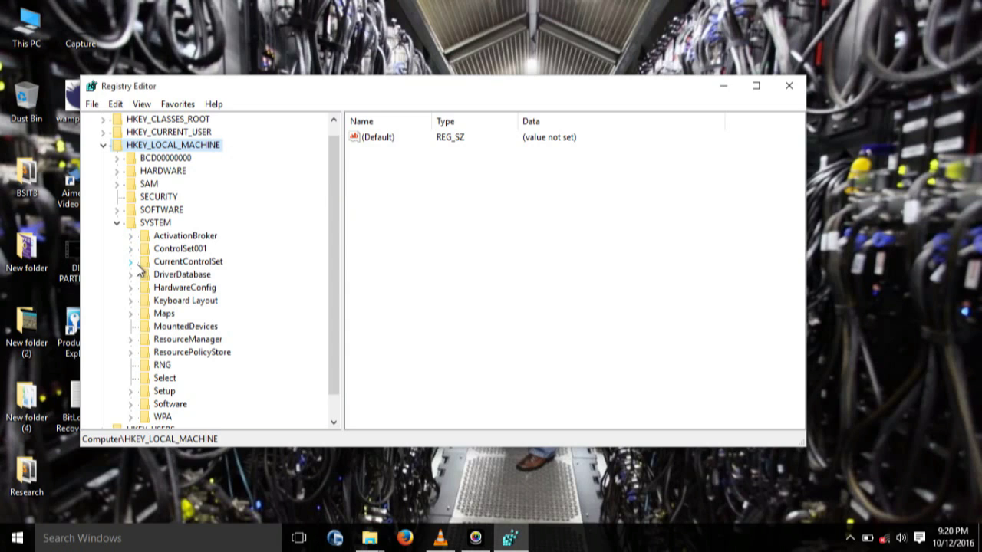
pyautogui.click(132, 262)
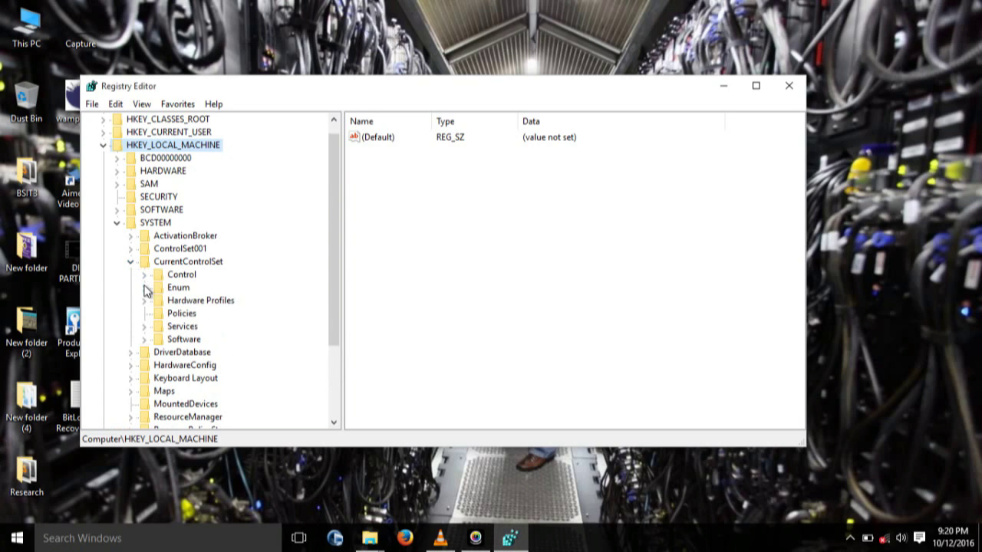
pyautogui.click(149, 327)
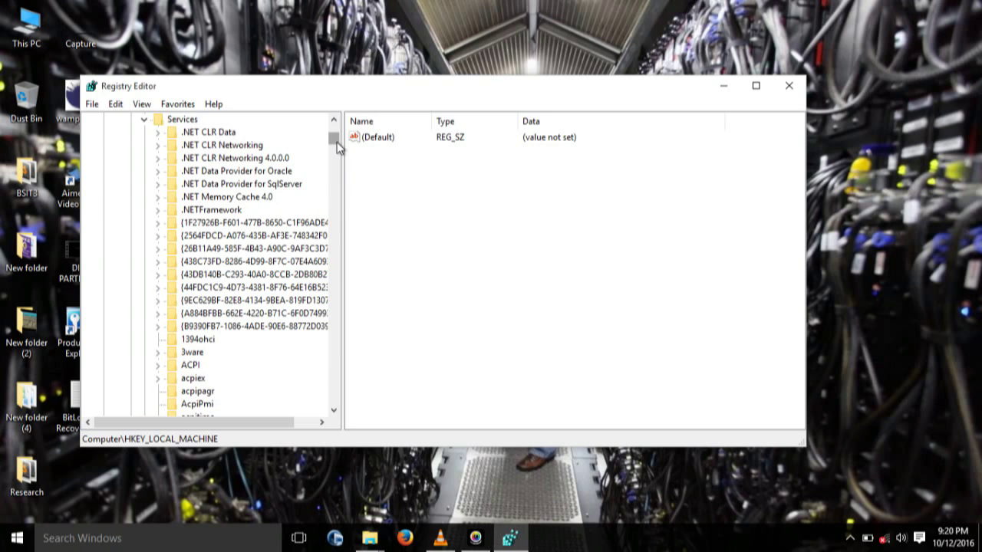
pyautogui.moveTo(337, 147); pyautogui.dragTo(339, 154)
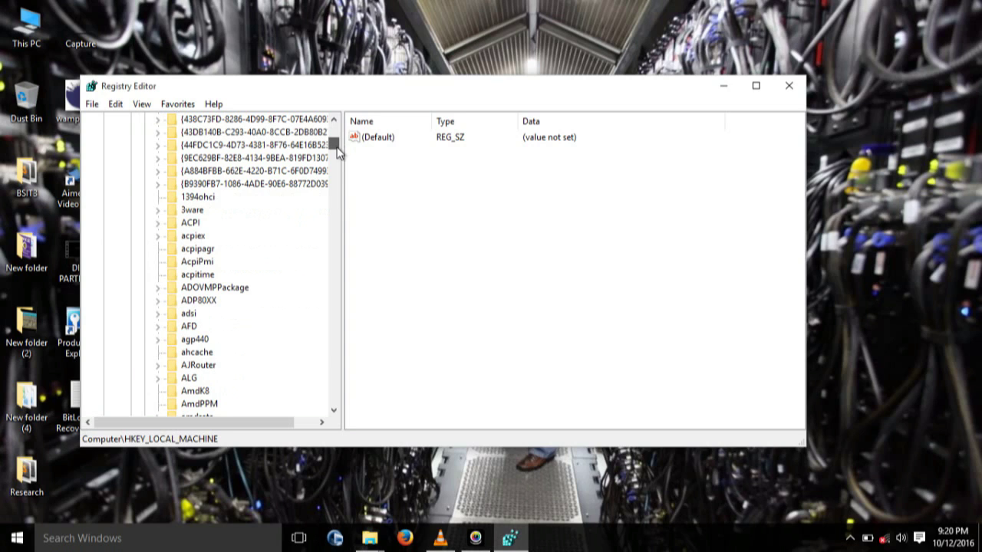
pyautogui.moveTo(337, 148); pyautogui.dragTo(336, 160)
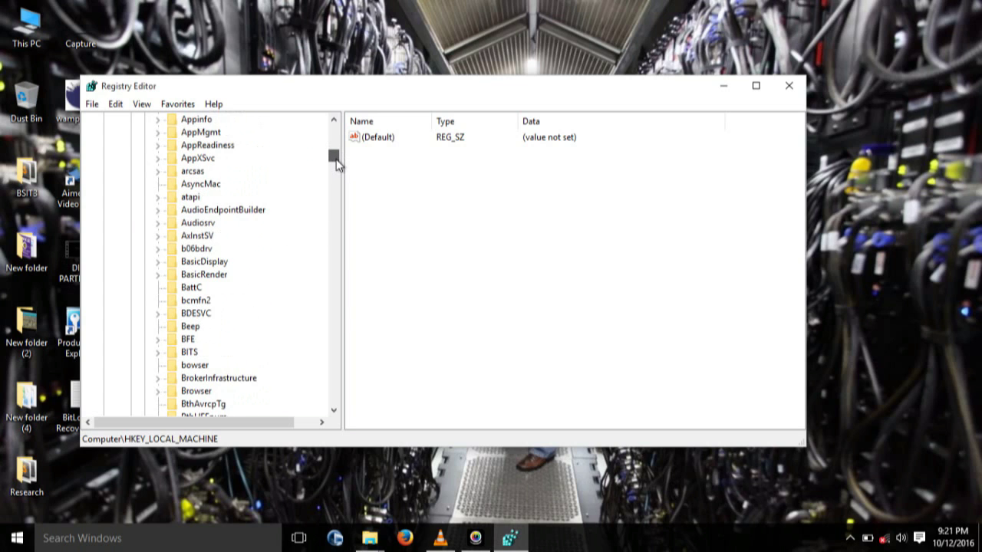
pyautogui.click(189, 197)
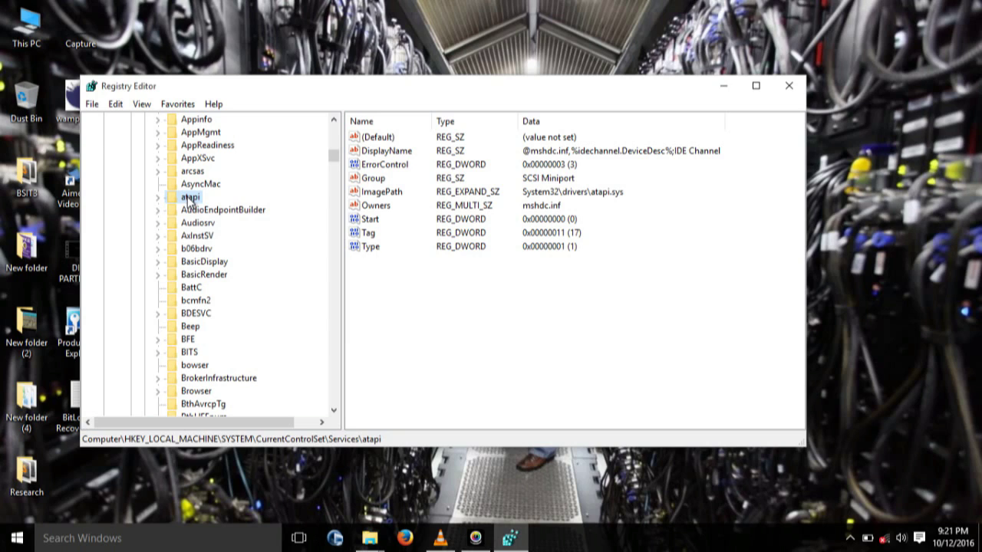
# Step: Create a new key named Controller0 under the atapi key
pyautogui.rightClick(190, 198)
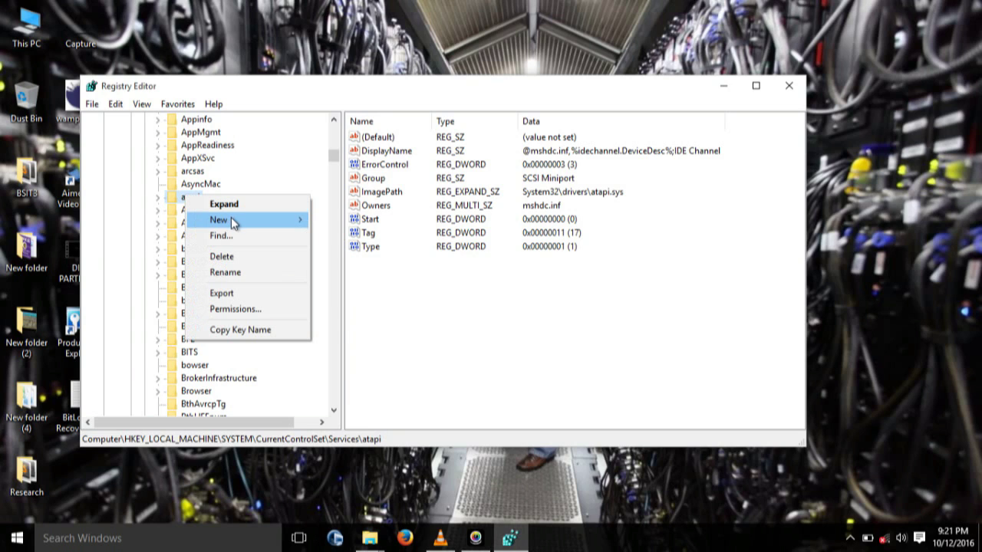
pyautogui.moveTo(245, 222)
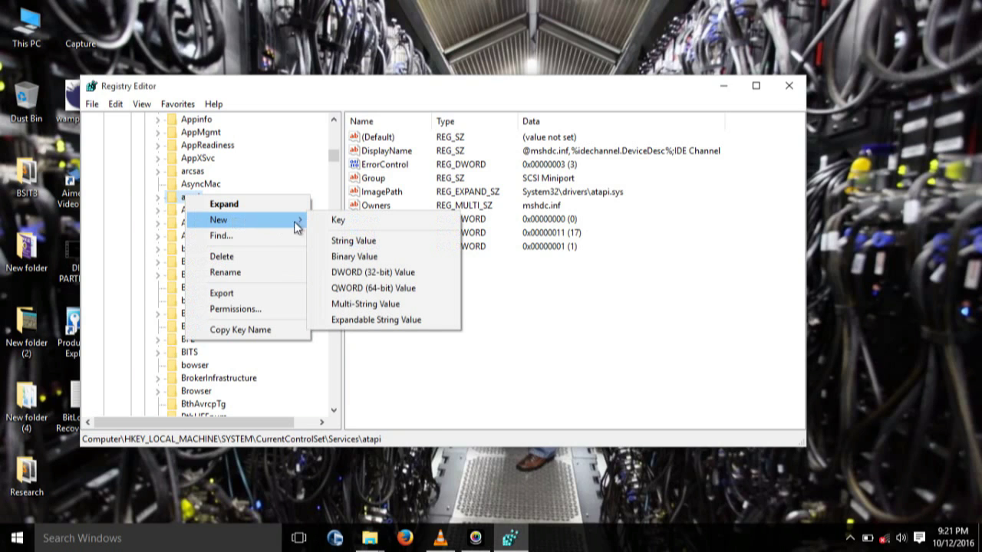
pyautogui.click(340, 221)
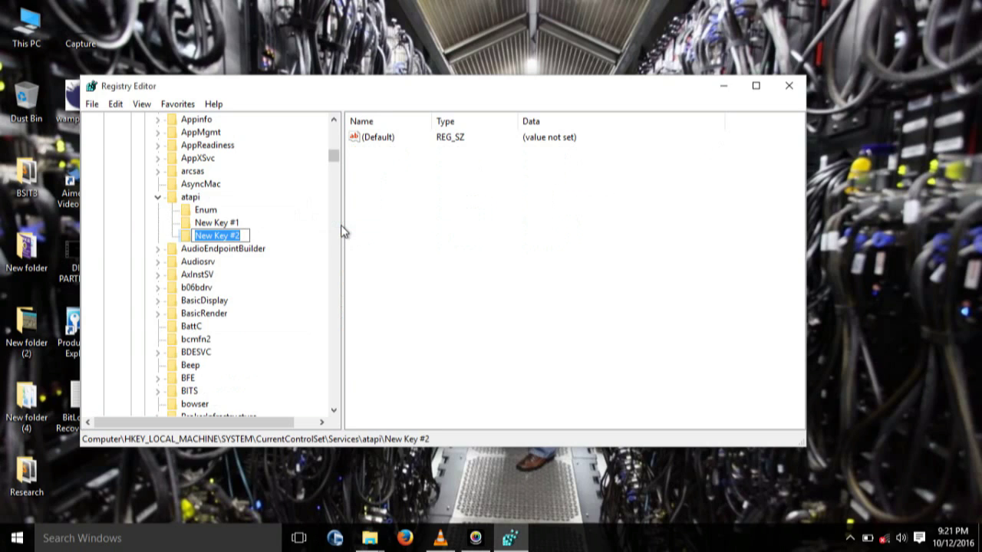
pyautogui.write('C')
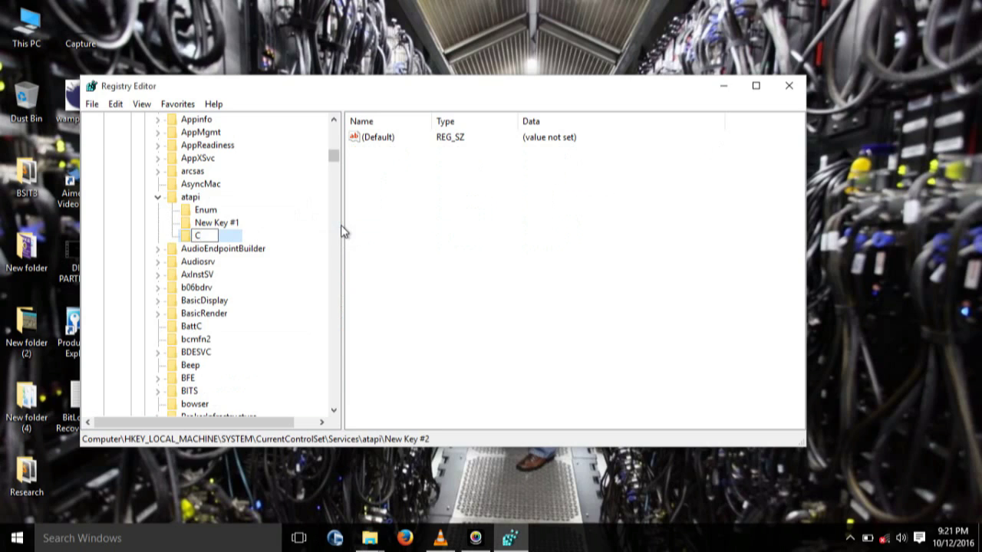
pyautogui.write('ontroller0')
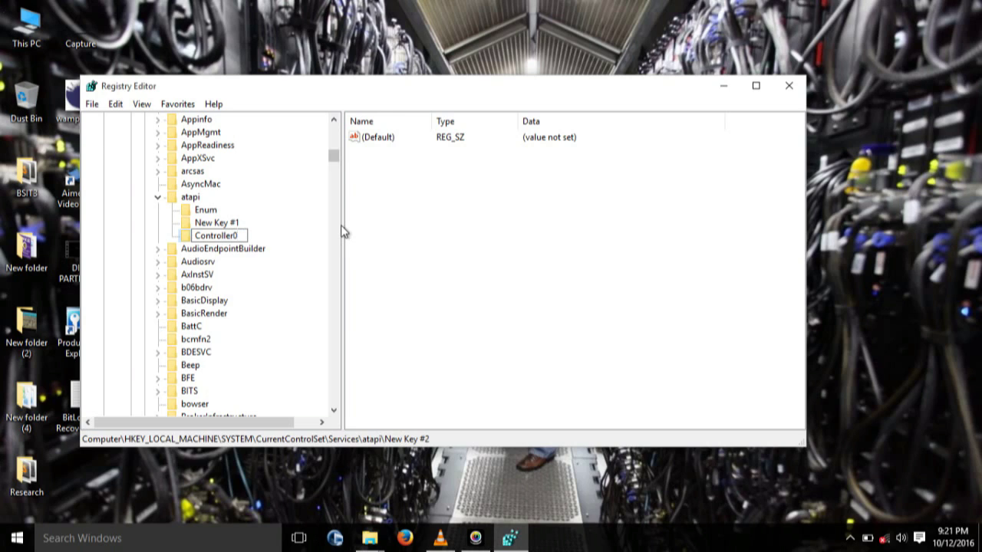
pyautogui.press('Return')
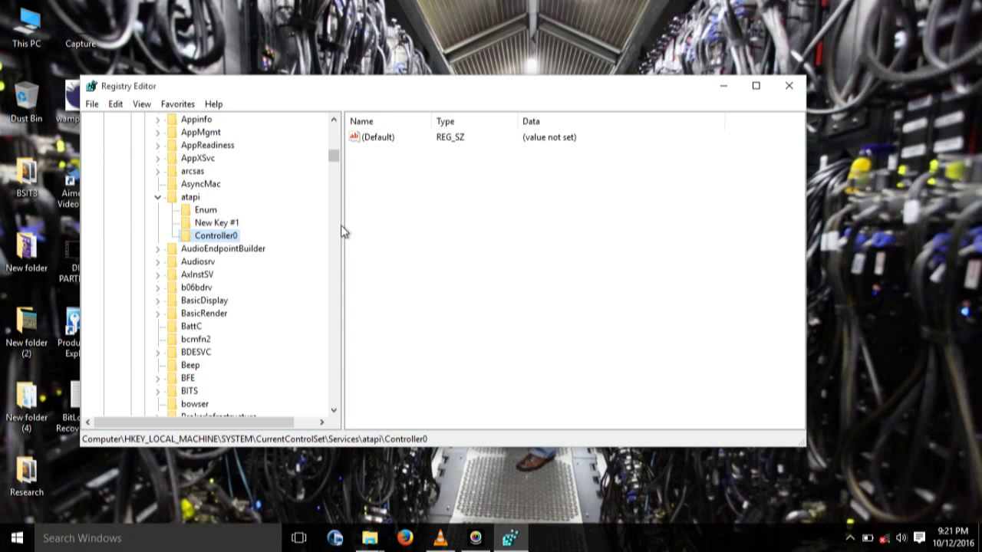
# Step: Add a DWORD (32-bit) value named EnumDevice1 to the Controller0 key
pyautogui.rightClick(230, 239)
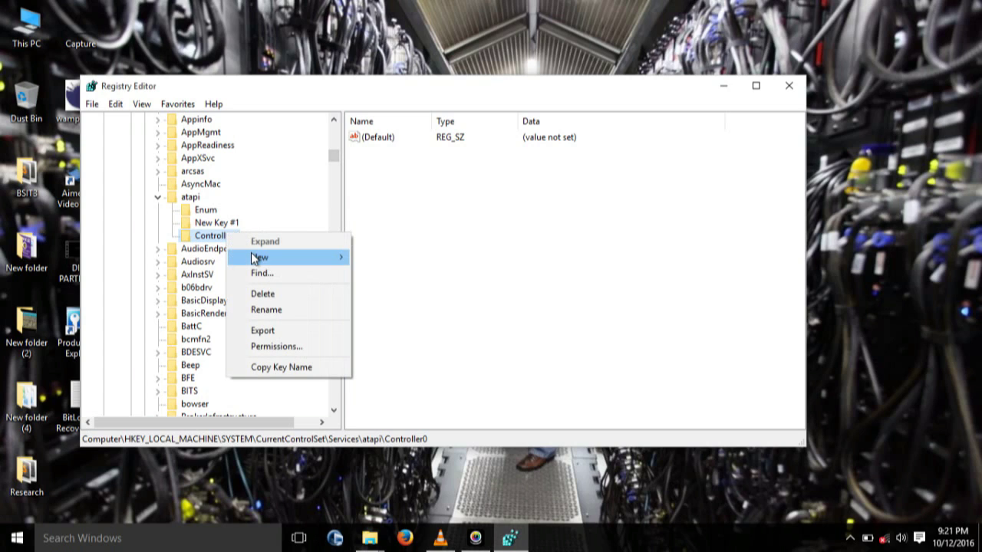
pyautogui.moveTo(254, 259)
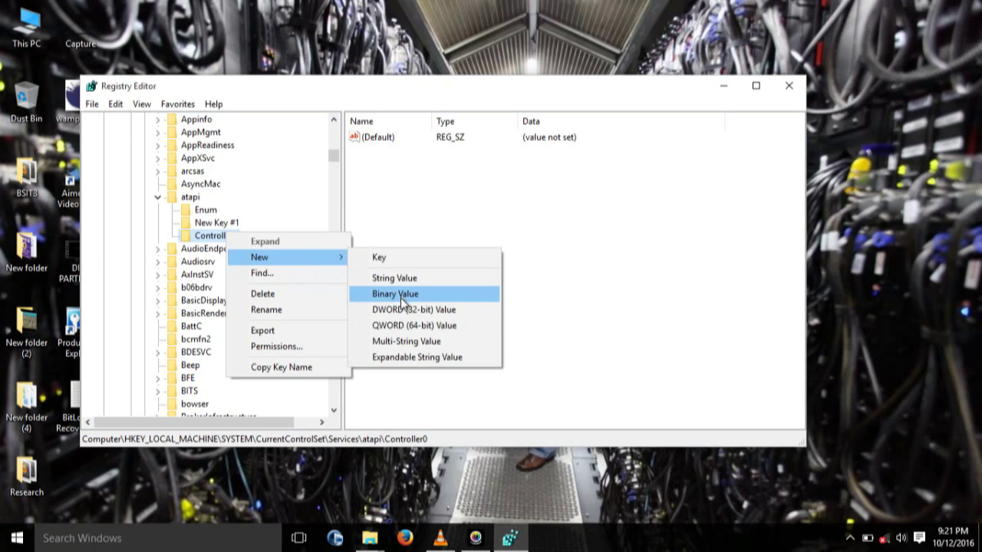
pyautogui.click(409, 309)
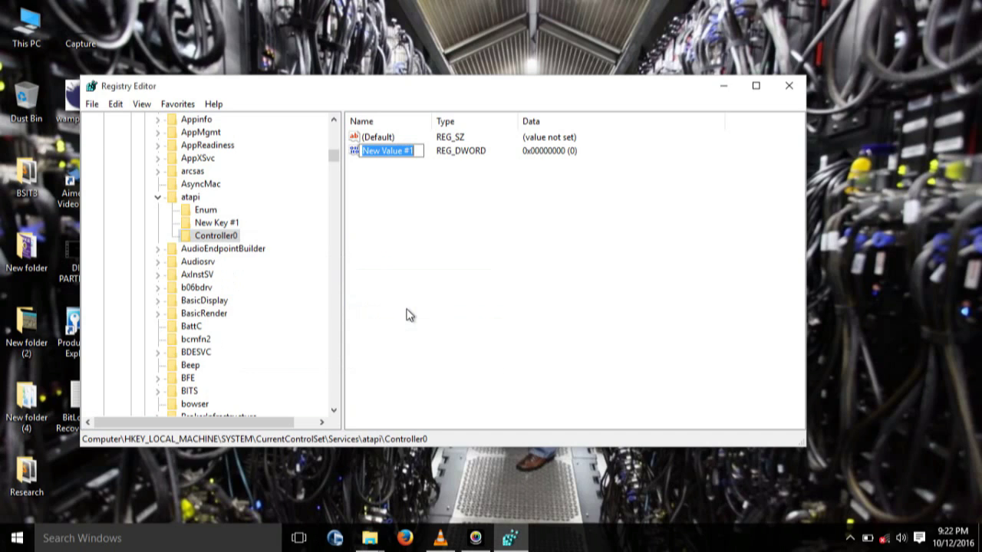
pyautogui.write('EN')
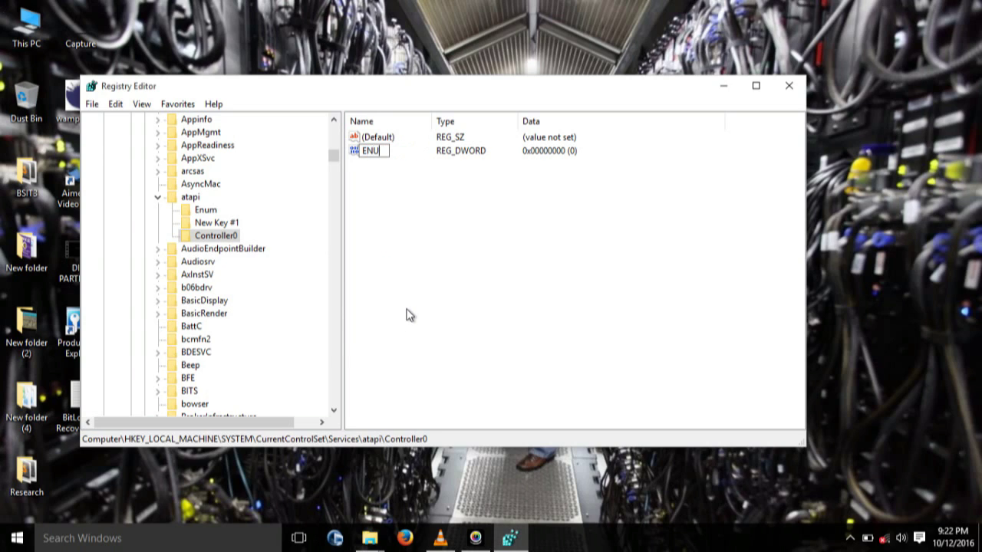
pyautogui.press('BackSpace')
pyautogui.write('numDevice')
pyautogui.write('1')
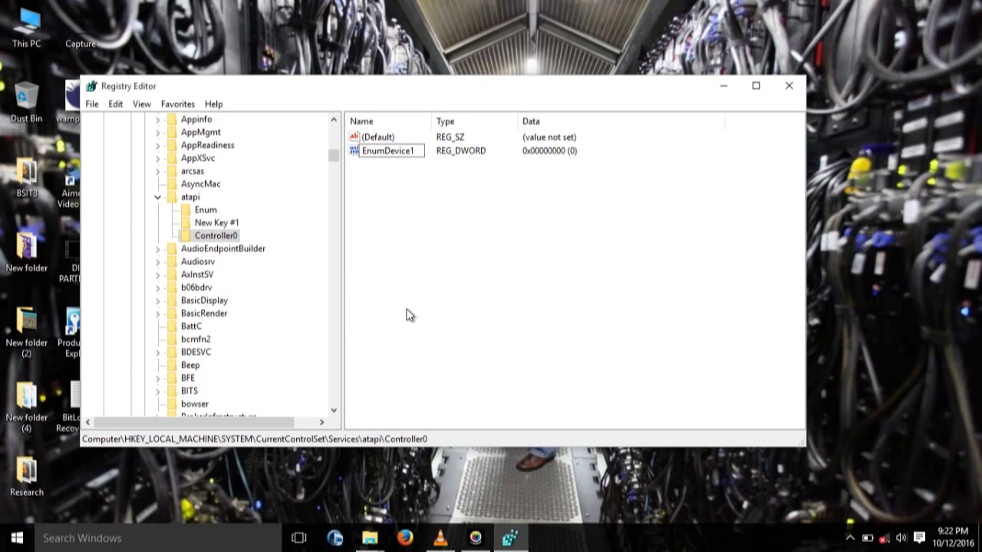
pyautogui.press('Return')
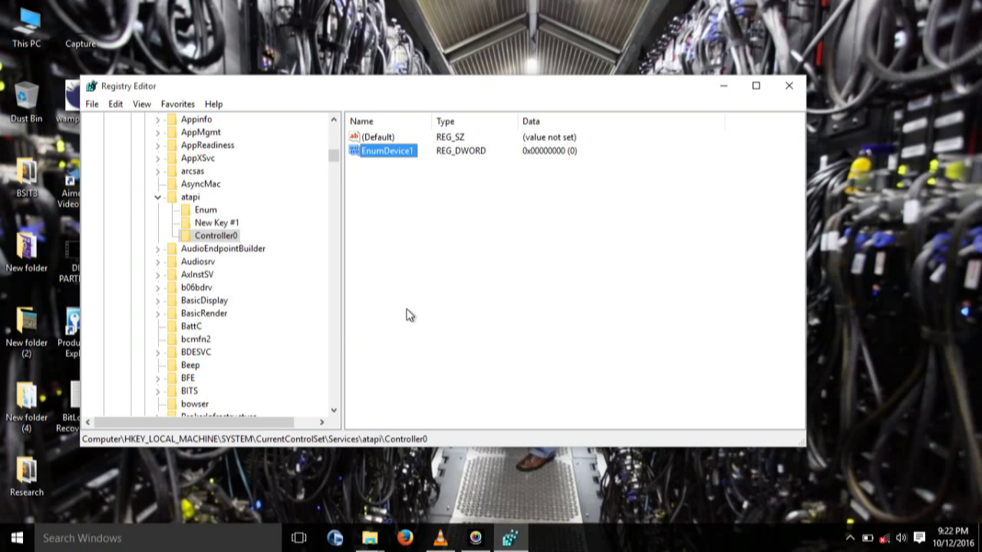
# Step: Set the value data of EnumDevice1 to 1 and exit the Registry Editor
pyautogui.rightClick(382, 158)
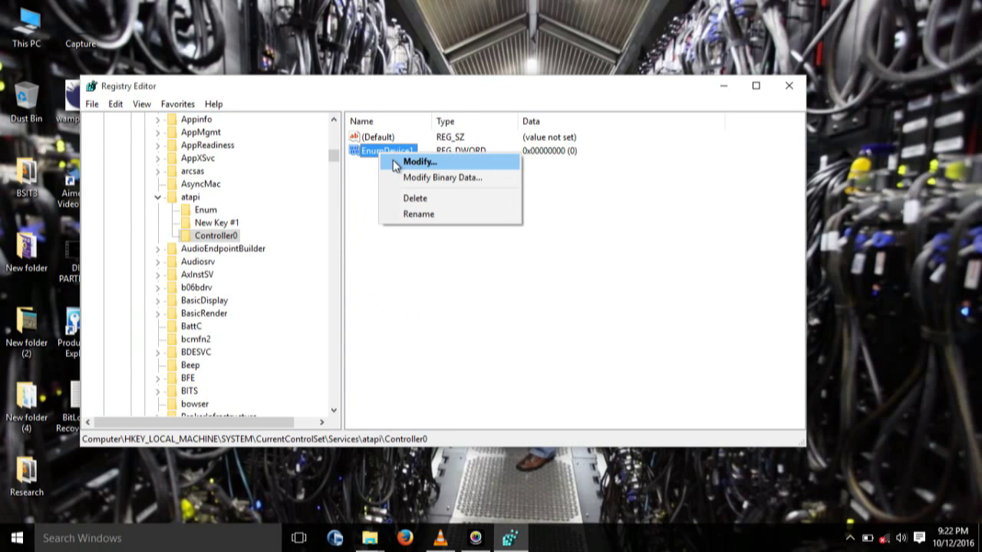
pyautogui.click(414, 162)
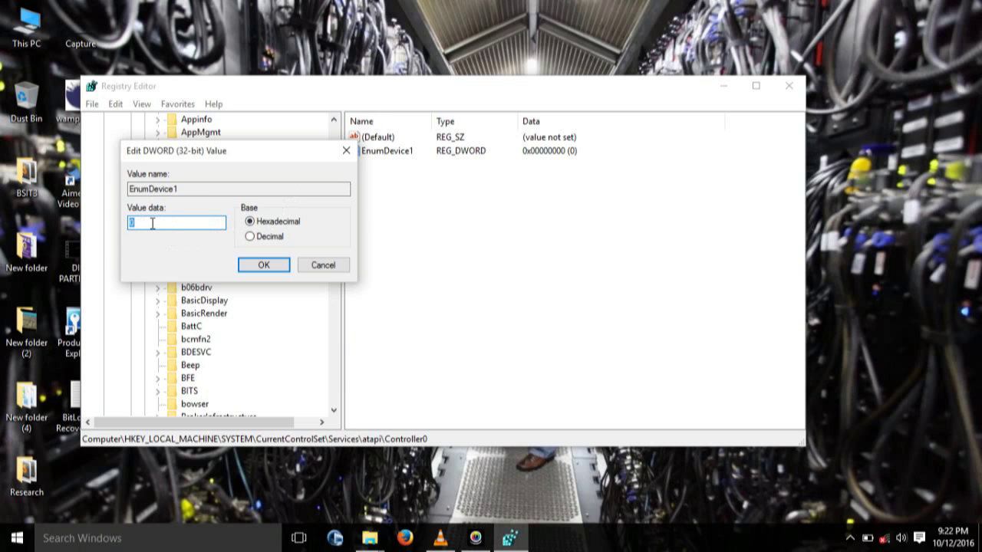
pyautogui.press('BackSpace')
pyautogui.write('1')
pyautogui.click(263, 266)
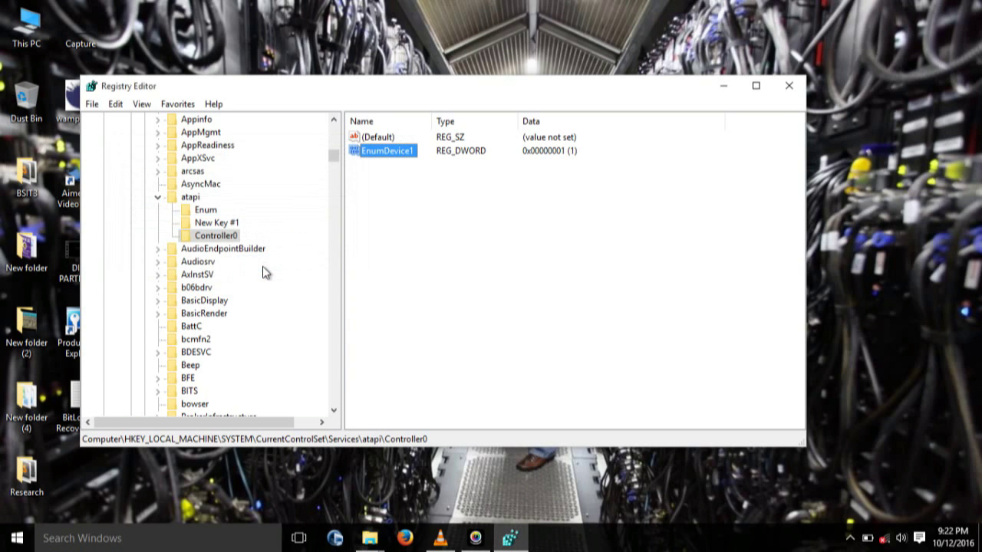
pyautogui.click(92, 104)
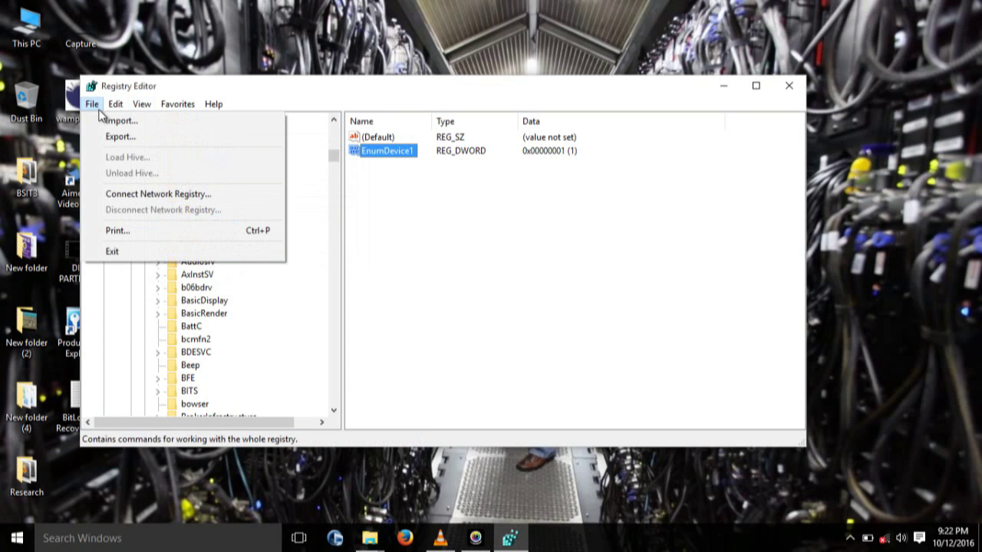
pyautogui.click(138, 261)
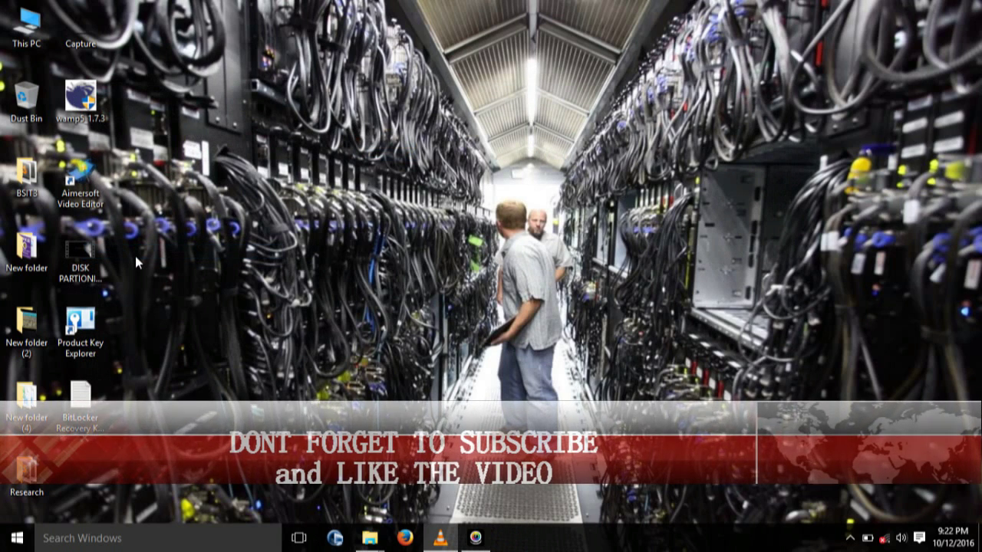